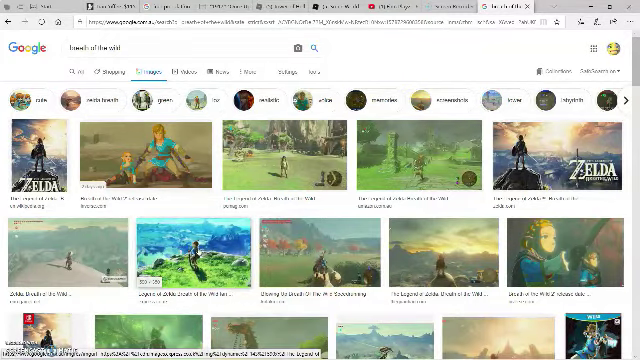
{"action": "scroll", "coordinate": [170, 235], "scroll_direction": "down", "scroll_amount": 1}
{"action": "scroll", "coordinate": [170, 235], "scroll_direction": "down", "scroll_amount": 1}
{"action": "scroll", "coordinate": [170, 235], "scroll_direction": "down", "scroll_amount": 1}
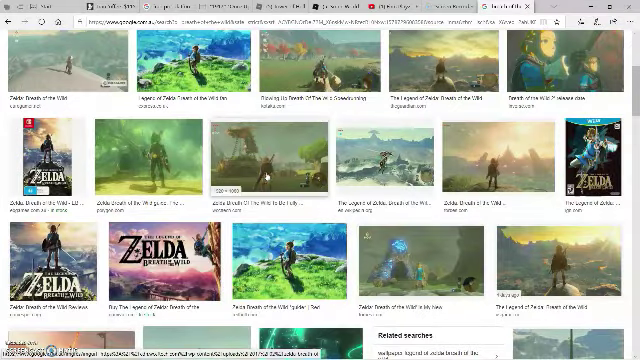
{"action": "scroll", "coordinate": [258, 172], "scroll_direction": "up", "scroll_amount": 1}
{"action": "scroll", "coordinate": [258, 172], "scroll_direction": "up", "scroll_amount": 1}
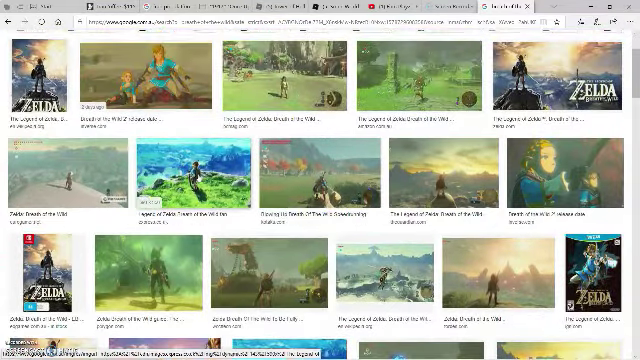
Preview a Breath of the Wild image, then search 'faces of evil' in a new tab
{"action": "left_click", "coordinate": [68, 170]}
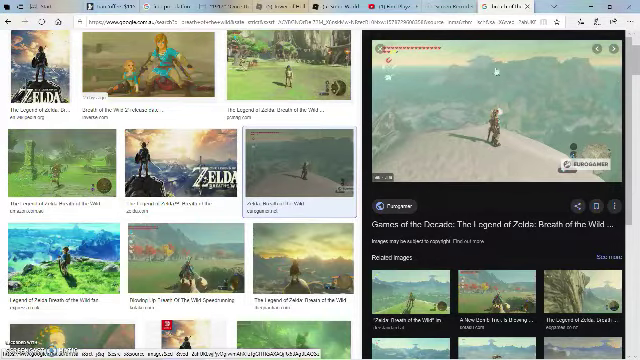
{"action": "key", "text": "Escape"}
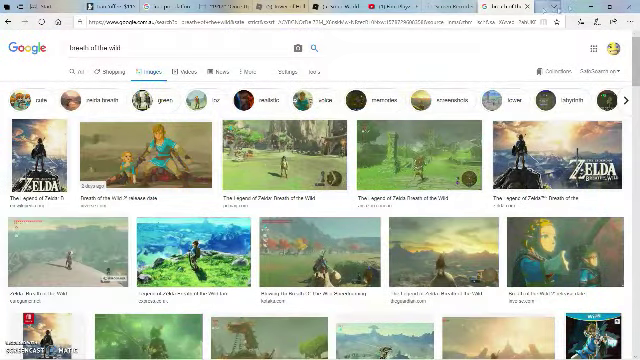
{"action": "left_click", "coordinate": [545, 7]}
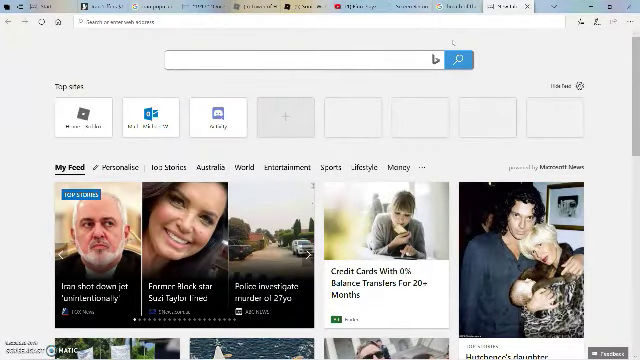
{"action": "type", "text": "www.f"}
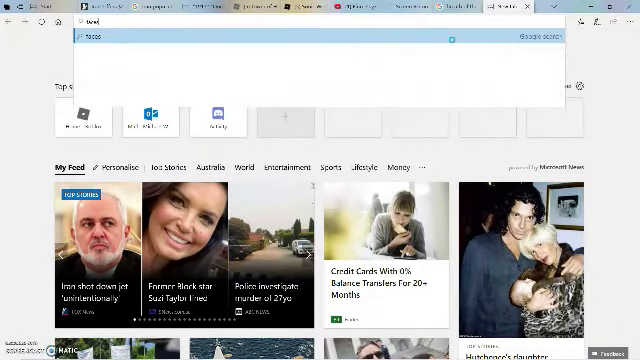
{"action": "type", "text": "ac"}
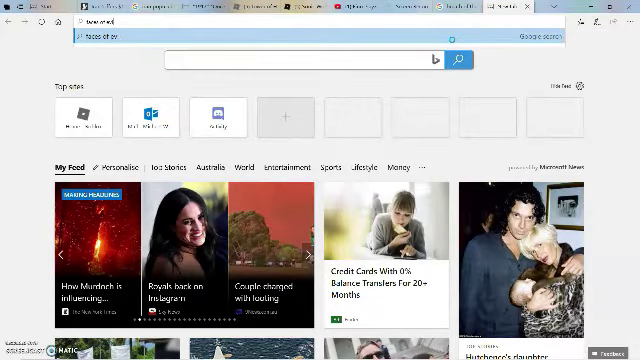
{"action": "key", "text": "Return"}
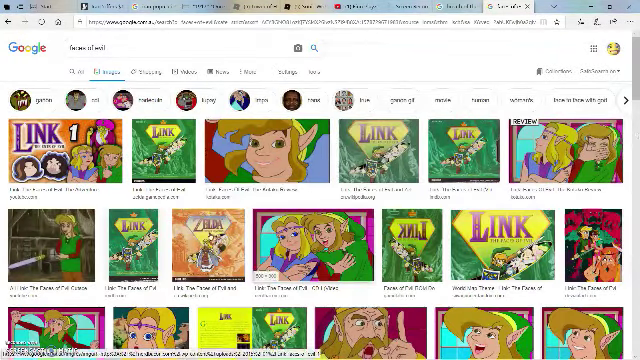
{"action": "scroll", "coordinate": [310, 230], "scroll_direction": "down", "scroll_amount": 2}
{"action": "scroll", "coordinate": [425, 218], "scroll_direction": "down", "scroll_amount": 2}
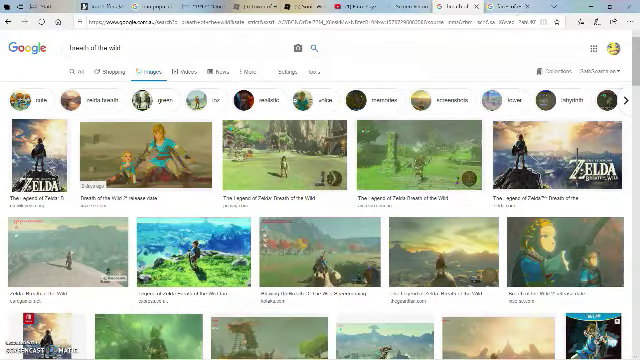
{"action": "key", "text": "ctrl+t"}
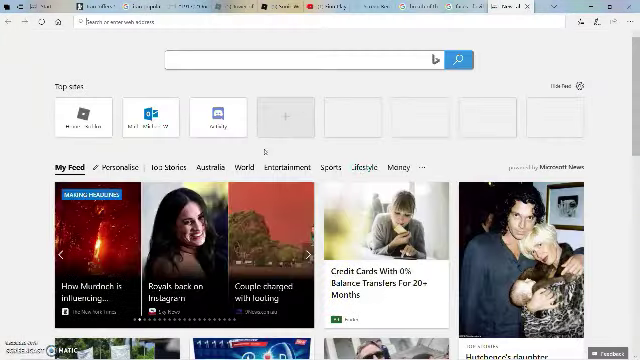
{"action": "type", "text": "br"}
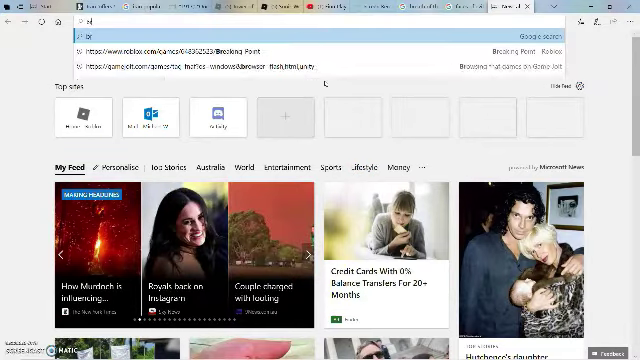
{"action": "type", "text": "eath of the wild"}
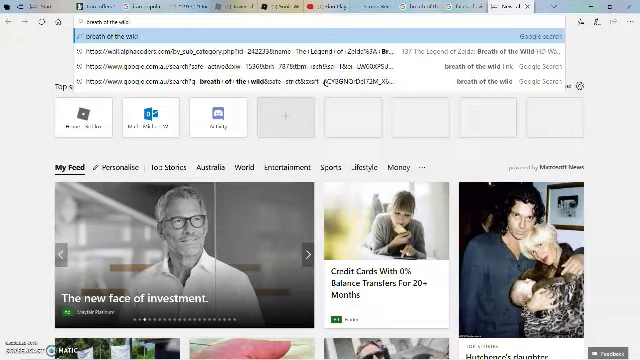
Search 'breath of the wild' in the blank tab and open one more tab
{"action": "key", "text": "Return"}
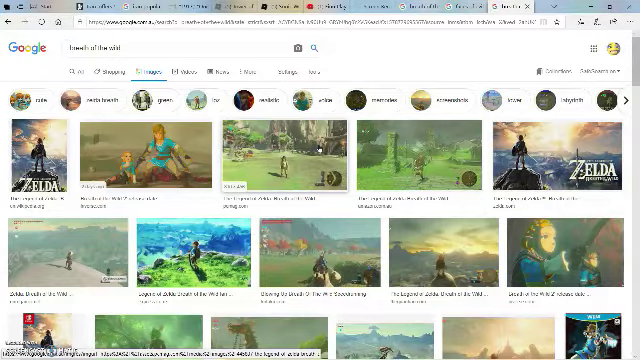
{"action": "middle_click", "coordinate": [318, 148]}
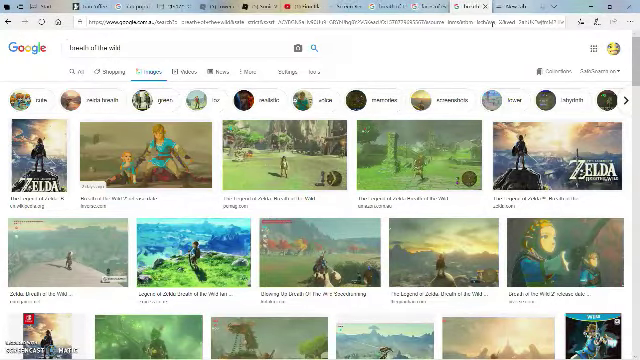
Search images for 'legend of zelda' and preview two NES Zelda screenshots
{"action": "key", "text": "ctrl+t"}
{"action": "type", "text": "legen"}
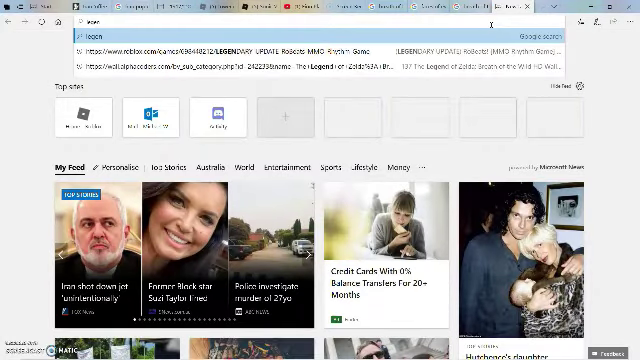
{"action": "type", "text": "d of"}
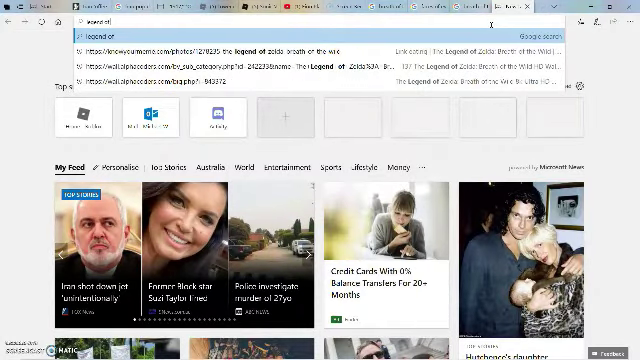
{"action": "type", "text": " zel"}
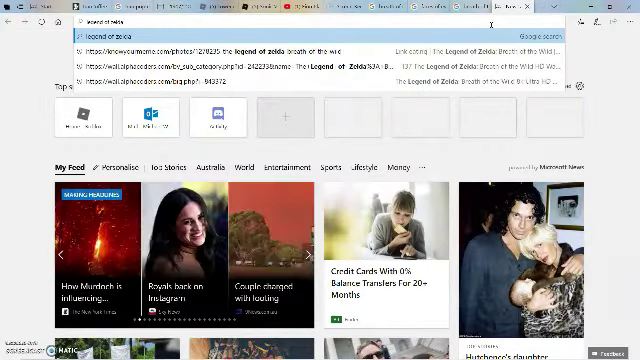
{"action": "type", "text": "da n"}
{"action": "key", "text": "Return"}
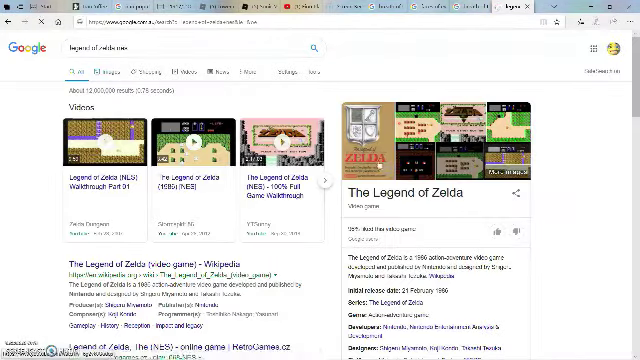
{"action": "left_click", "coordinate": [97, 70]}
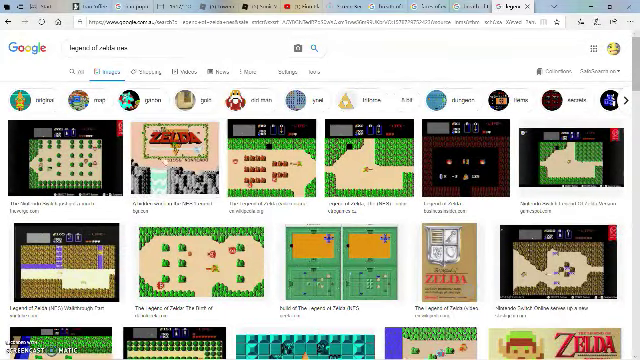
{"action": "left_click", "coordinate": [300, 155]}
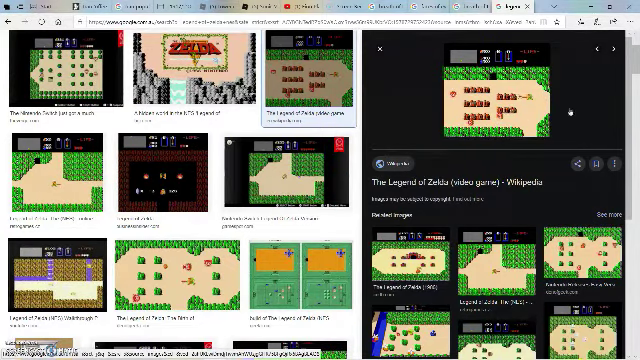
{"action": "scroll", "coordinate": [46, 64], "scroll_direction": "down", "scroll_amount": 2}
{"action": "scroll", "coordinate": [46, 64], "scroll_direction": "down", "scroll_amount": 1}
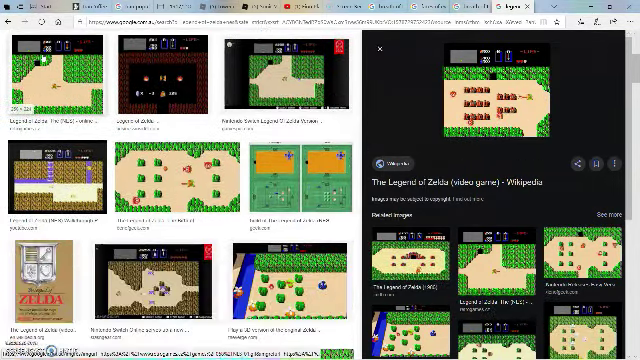
{"action": "left_click", "coordinate": [46, 64]}
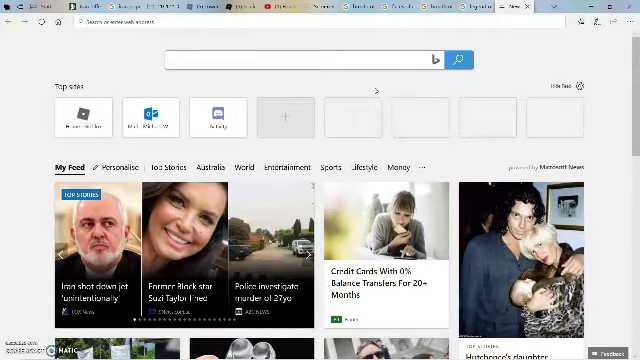
{"action": "type", "text": "breath"}
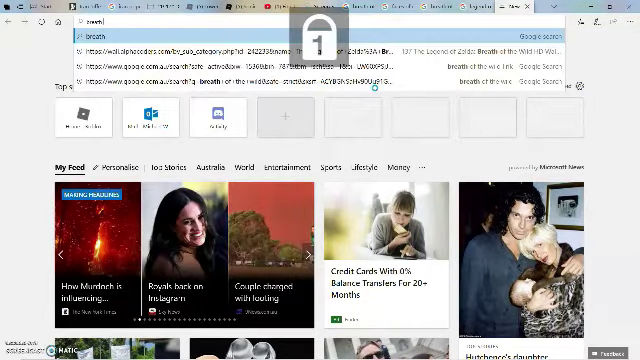
{"action": "type", "text": " of the w"}
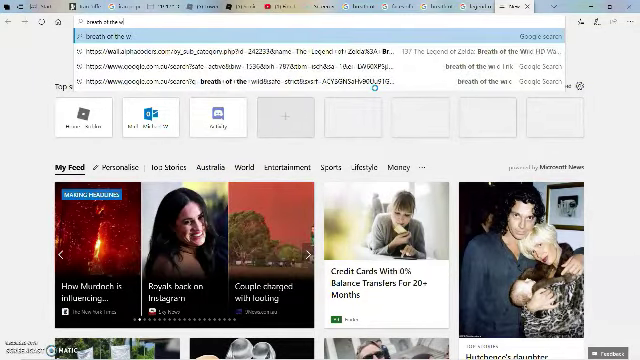
{"action": "type", "text": "ild"}
Search 'breath of the wild metacritic' and open the Metacritic Breath of the Wild result
{"action": "key", "text": "Return"}
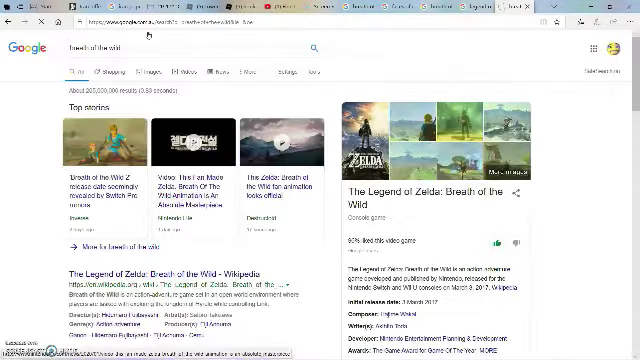
{"action": "left_click", "coordinate": [151, 47]}
{"action": "type", "text": "m"}
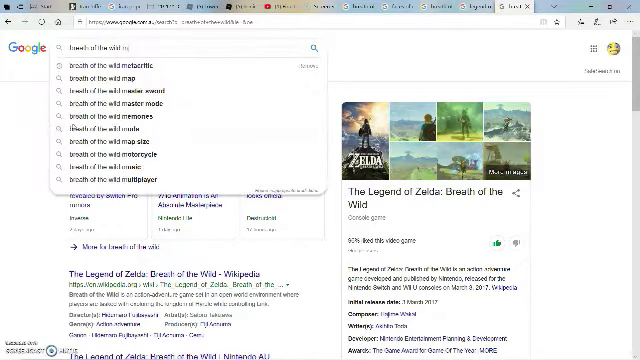
{"action": "type", "text": "otir"}
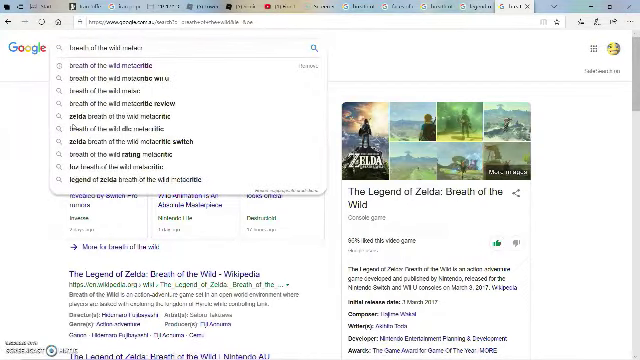
{"action": "type", "text": "c"}
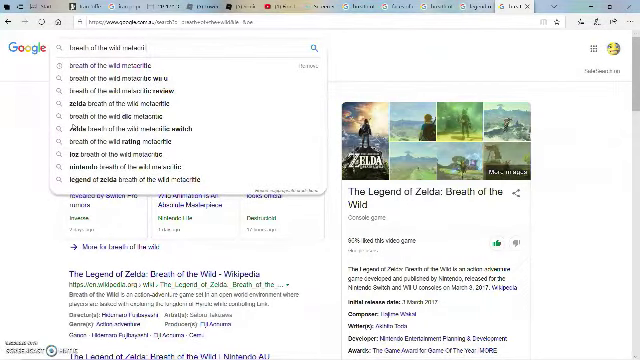
{"action": "type", "text": "tic"}
{"action": "key", "text": "Return"}
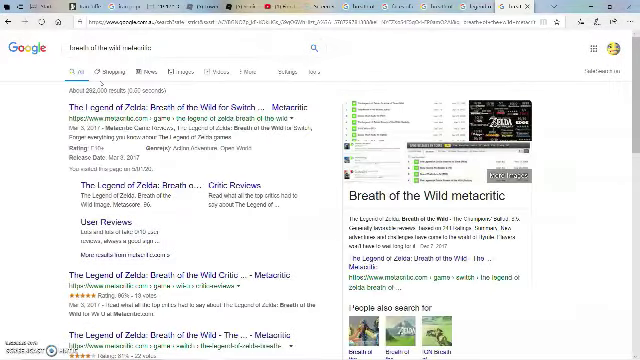
{"action": "left_click", "coordinate": [211, 107]}
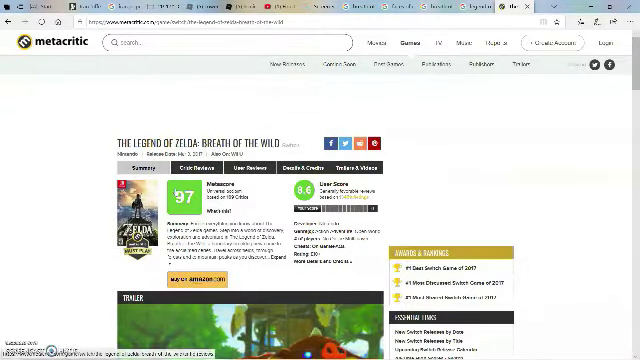
{"action": "scroll", "coordinate": [399, 189], "scroll_direction": "down", "scroll_amount": 1}
{"action": "scroll", "coordinate": [392, 196], "scroll_direction": "down", "scroll_amount": 2}
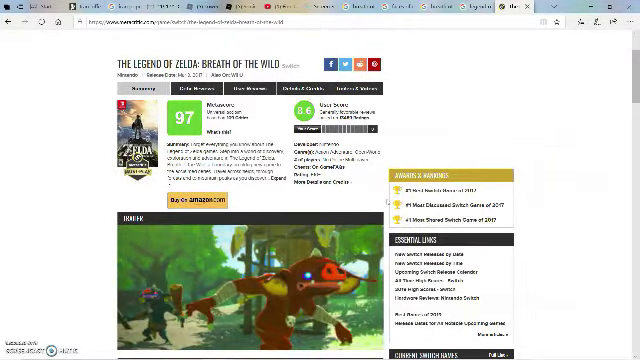
{"action": "scroll", "coordinate": [333, 119], "scroll_direction": "down", "scroll_amount": 1}
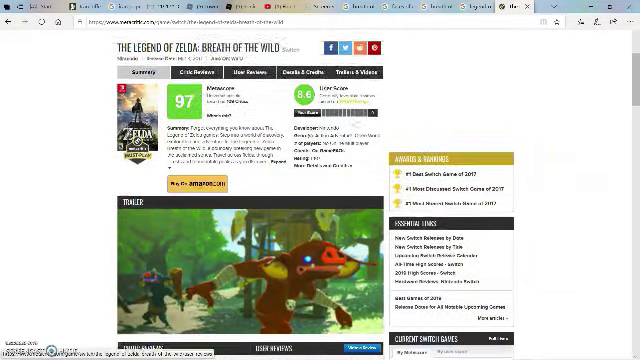
{"action": "scroll", "coordinate": [333, 119], "scroll_direction": "down", "scroll_amount": 2}
{"action": "scroll", "coordinate": [503, 294], "scroll_direction": "down", "scroll_amount": 1}
{"action": "scroll", "coordinate": [503, 294], "scroll_direction": "down", "scroll_amount": 2}
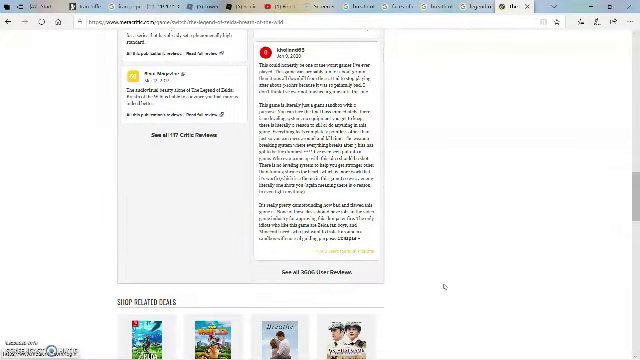
{"action": "scroll", "coordinate": [415, 200], "scroll_direction": "up", "scroll_amount": 2}
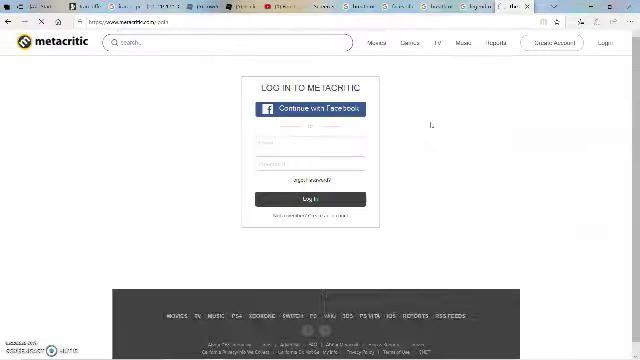
Close the Metacritic tab to return to the Legend of Zelda image results
{"action": "key", "text": "ctrl+w"}
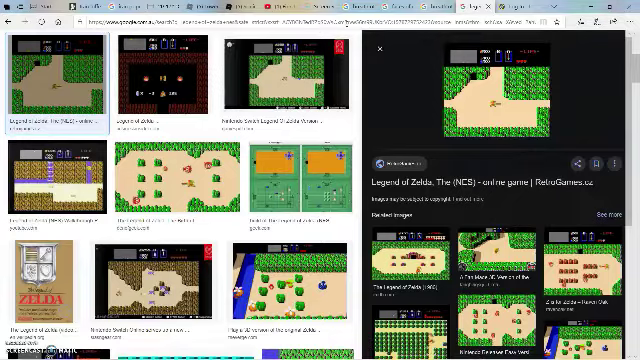
Search 'breath of the wild' in a new tab, then return to the Faces of Evil results
{"action": "left_click", "coordinate": [541, 6]}
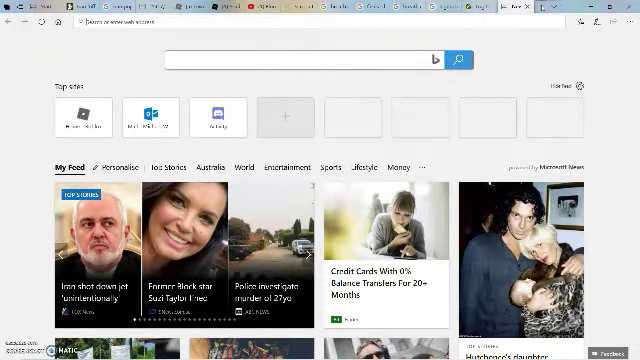
{"action": "type", "text": "ht"}
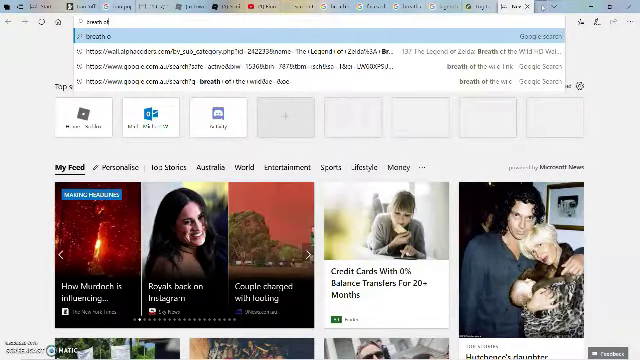
{"action": "type", "text": " the wi"}
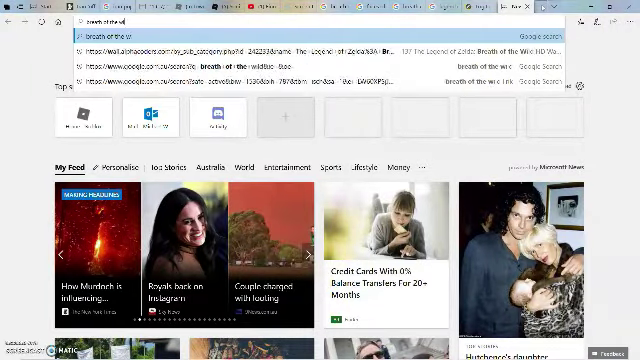
{"action": "type", "text": "ld"}
{"action": "key", "text": "Return"}
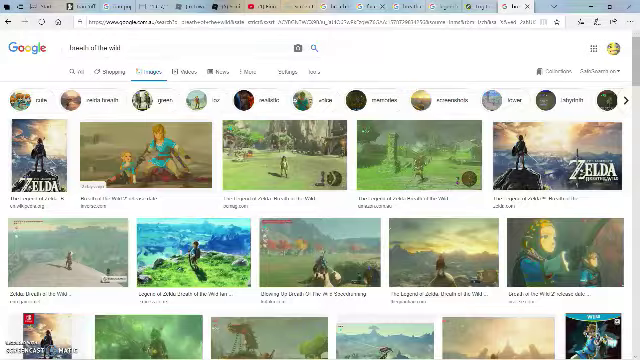
{"action": "left_click", "coordinate": [368, 6]}
{"action": "scroll", "coordinate": [270, 180], "scroll_direction": "up", "scroll_amount": 3}
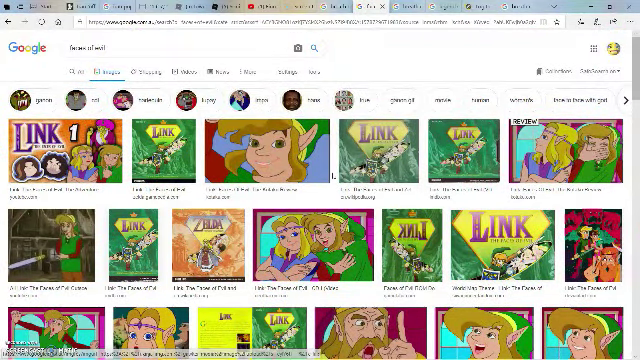
Return to the Breath of the Wild image results tab
{"action": "left_click", "coordinate": [510, 6]}
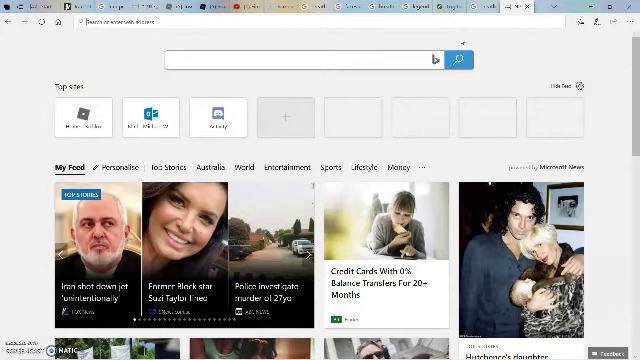
{"action": "type", "text": "breath"}
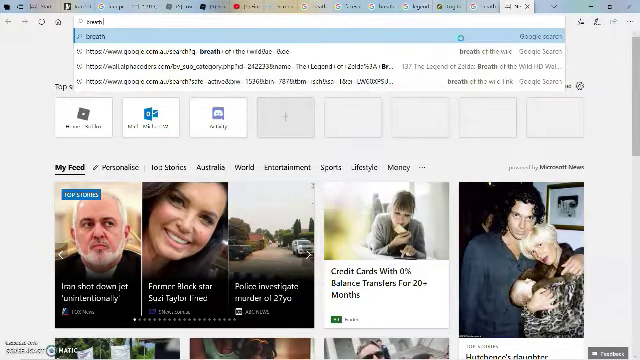
{"action": "type", "text": " po"}
Search 'breath of the wild praise', correcting a typo, and show its image results
{"action": "key", "text": "BackSpace"}
{"action": "key", "text": "BackSpace"}
{"action": "key", "text": "BackSpace"}
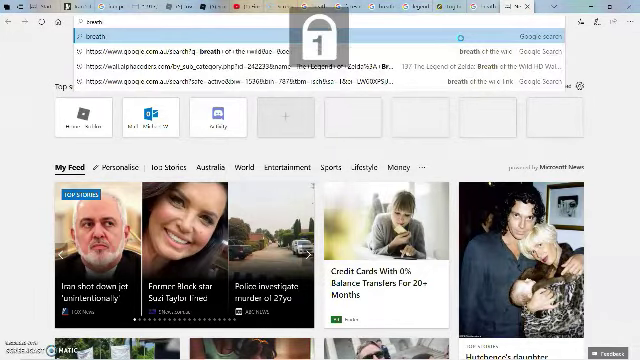
{"action": "type", "text": " of the"}
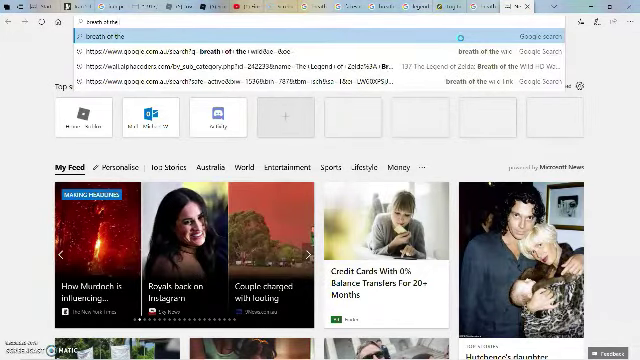
{"action": "type", "text": " wild p"}
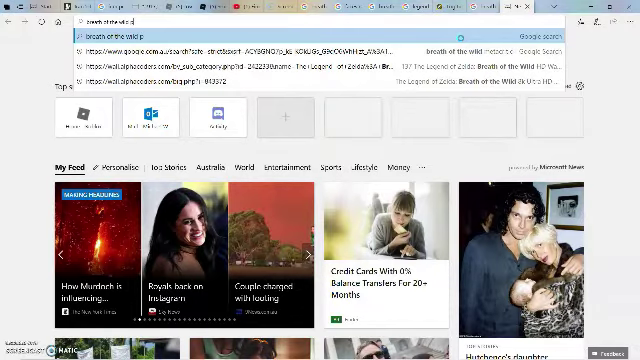
{"action": "type", "text": "c"}
{"action": "key", "text": "Return"}
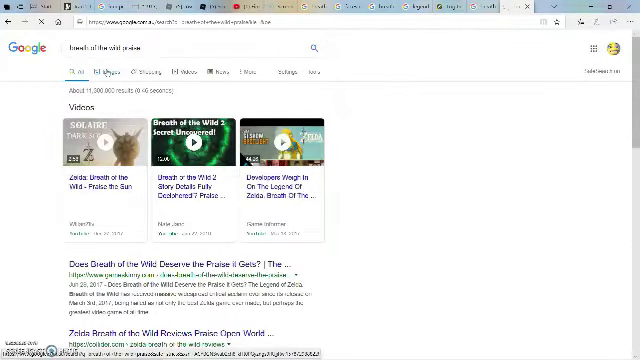
{"action": "left_click", "coordinate": [106, 72]}
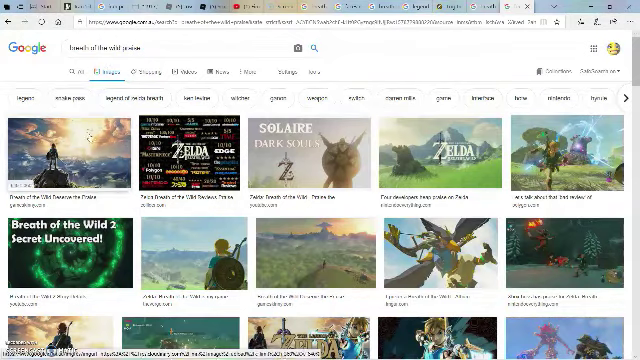
Enlarge the Zelda reviews collage image, then close the preview
{"action": "left_click", "coordinate": [188, 160]}
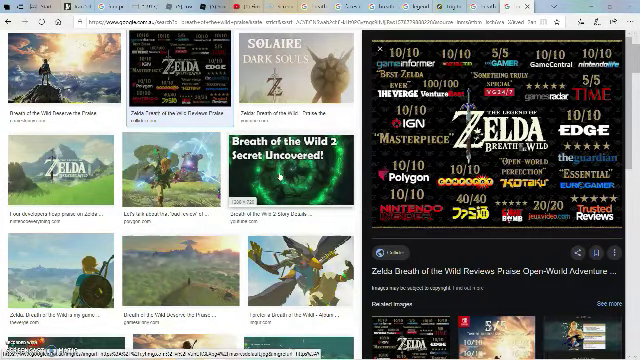
{"action": "scroll", "coordinate": [304, 126], "scroll_direction": "up", "scroll_amount": 3}
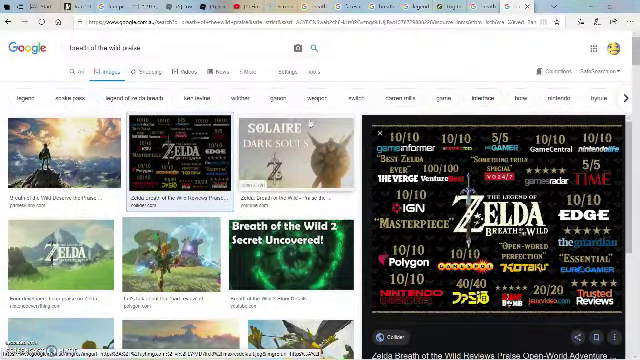
{"action": "left_click_drag", "start_coordinate": [372, 131], "coordinate": [110, 47]}
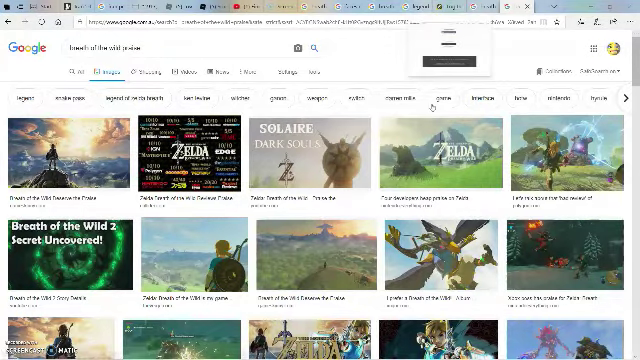
Bring back the 'breath of the wild' image results from the tab strip
{"action": "left_click", "coordinate": [455, 7]}
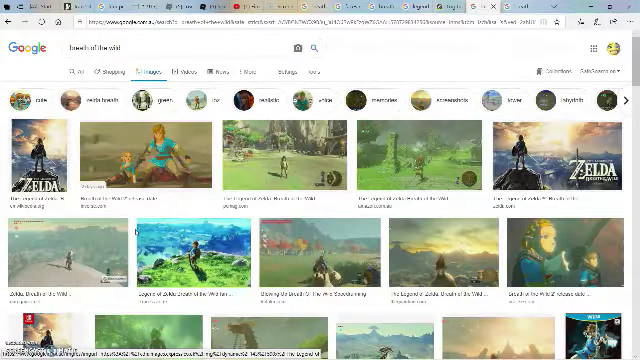